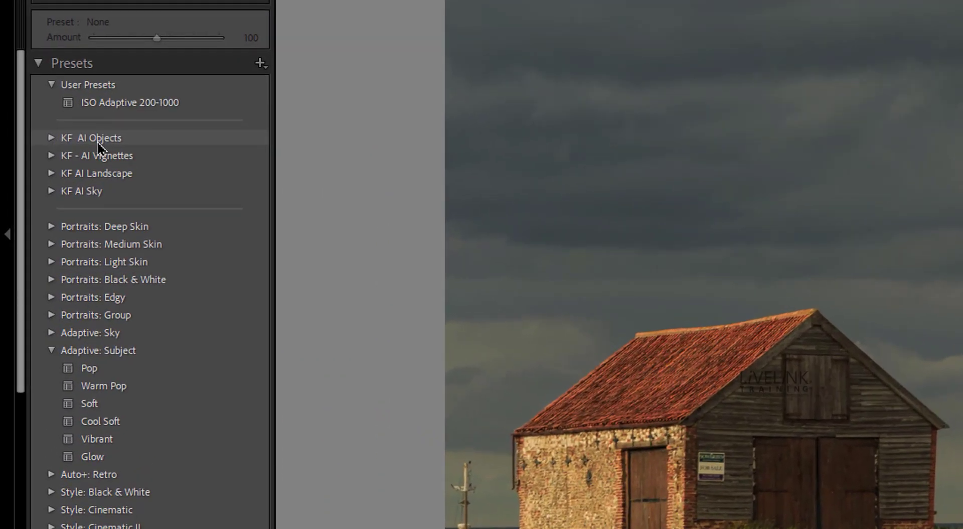
- Expand the KF AI Objects, KF - AI Vignettes, KF AI Landscape and KF AI Sky preset groups
{"action": "left_click", "coordinate": [52, 142]}
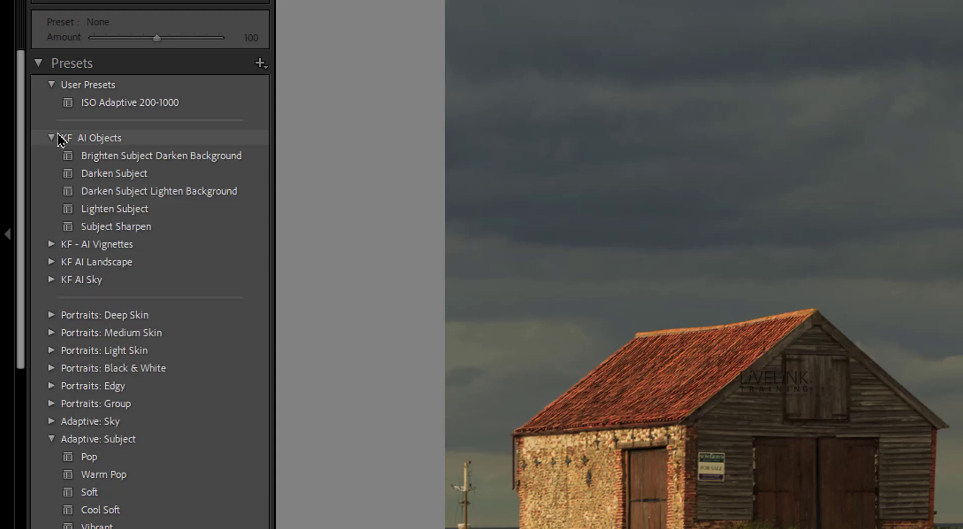
{"action": "left_click", "coordinate": [51, 244]}
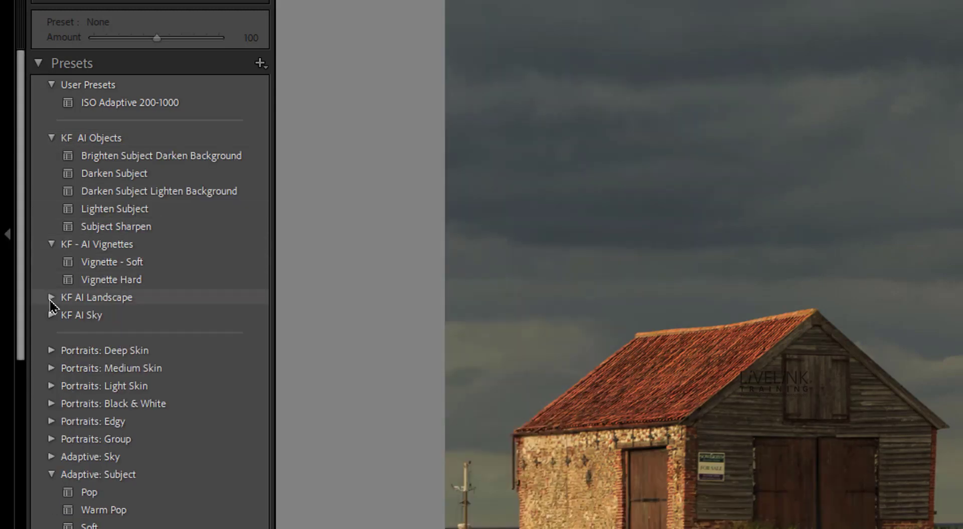
{"action": "left_click", "coordinate": [51, 299]}
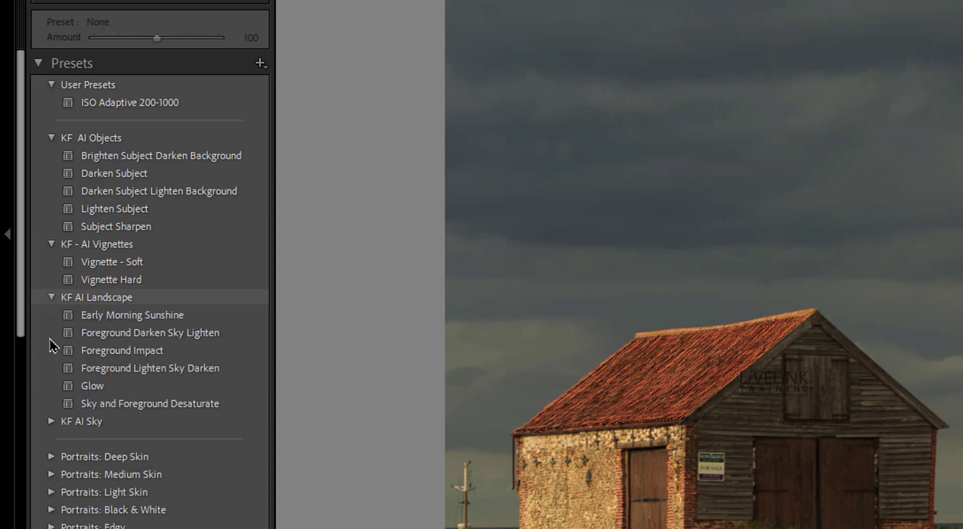
{"action": "left_click", "coordinate": [52, 423]}
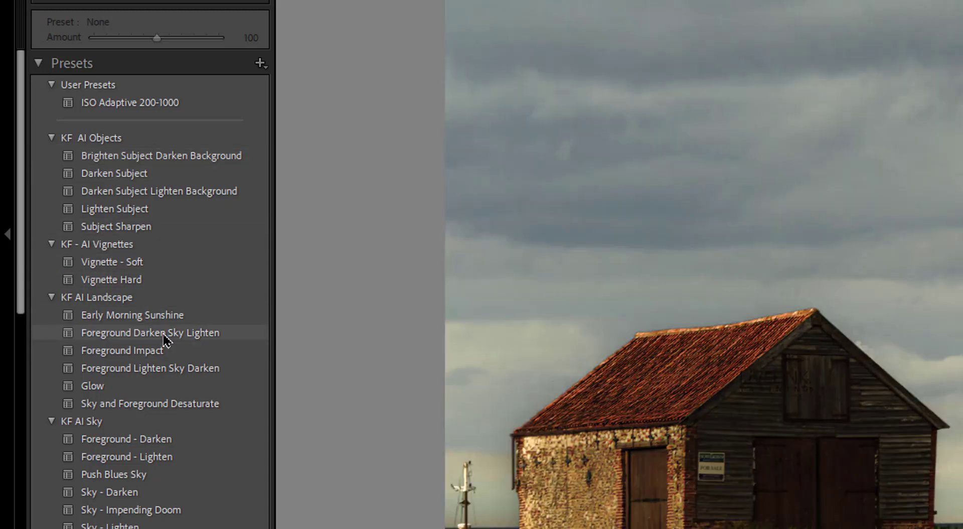
- Apply the KF AI Landscape preset Foreground Darken Sky Lighten to Image 2.jpg
{"action": "left_click", "coordinate": [166, 341]}
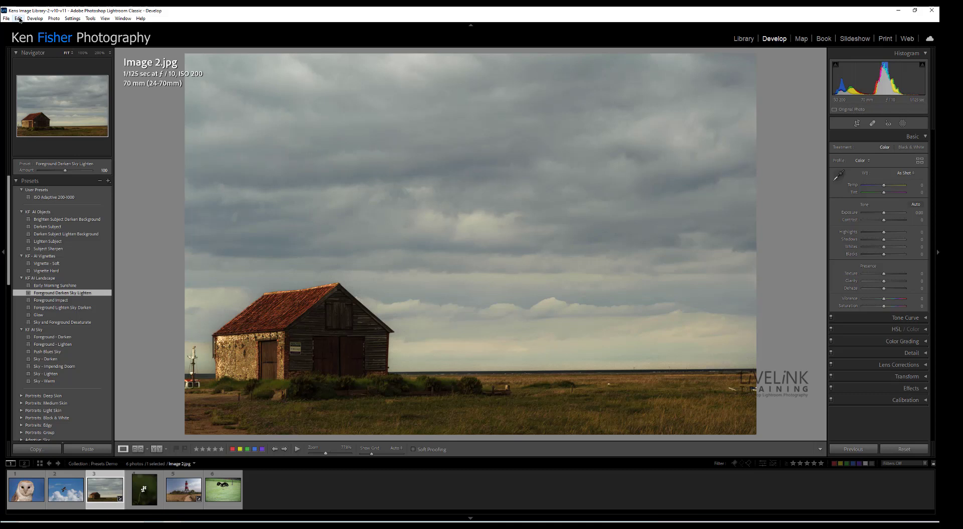
{"action": "left_click", "coordinate": [18, 18]}
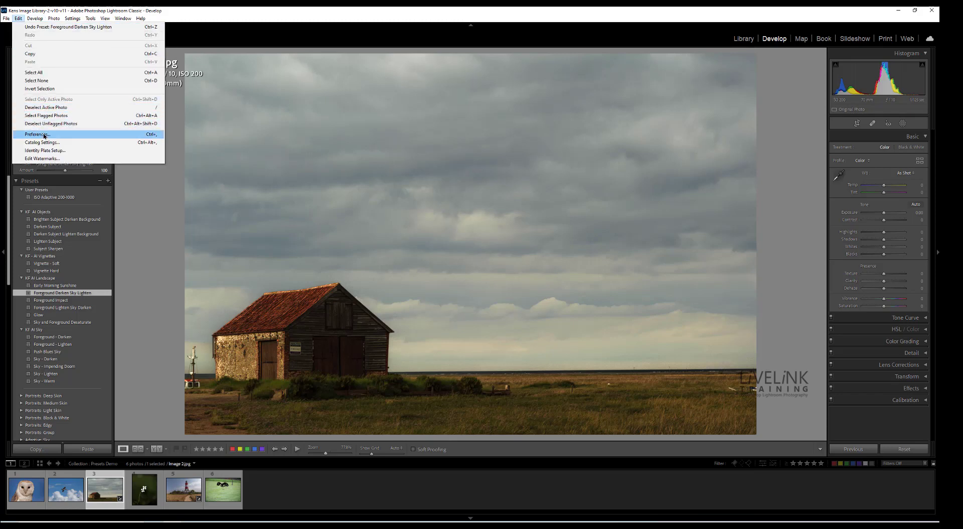
{"action": "left_click", "coordinate": [47, 134]}
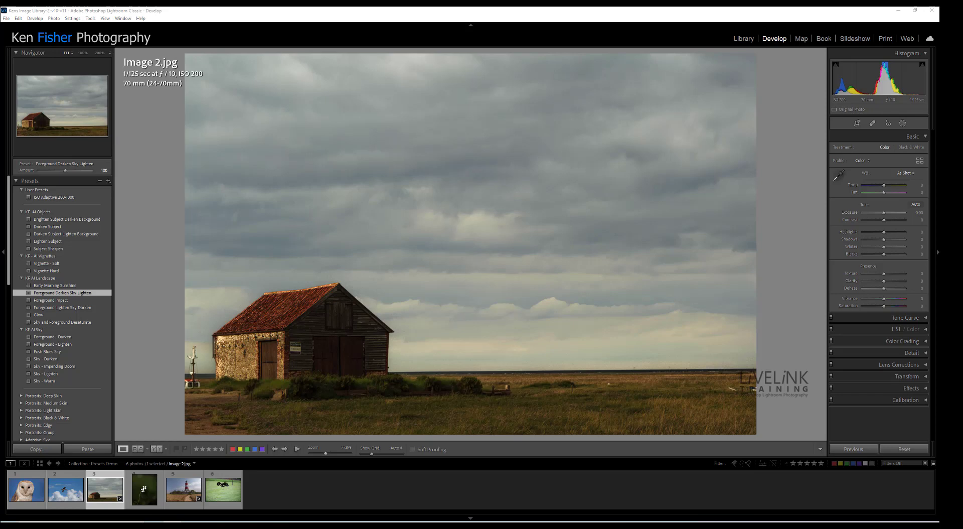
{"action": "left_click_drag", "start_coordinate": [772, 76], "coordinate": [420, 79]}
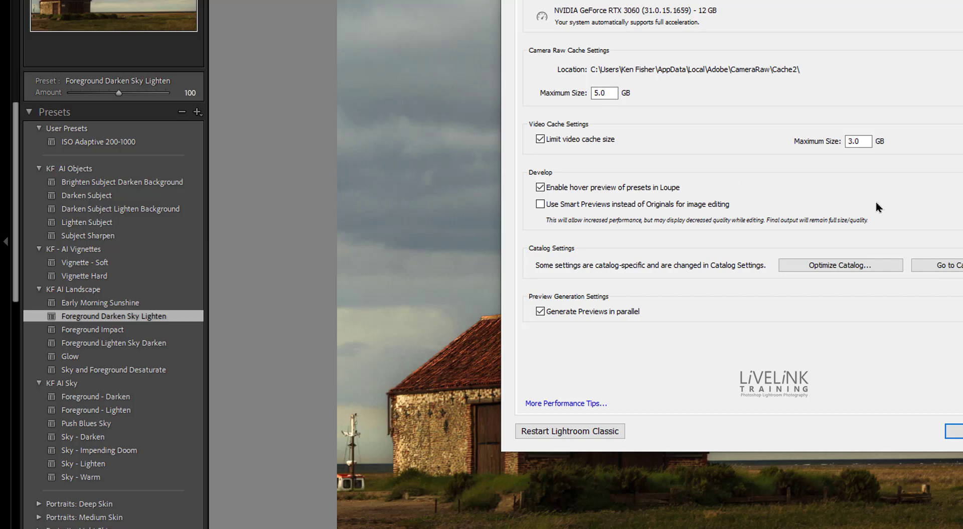
{"action": "left_click", "coordinate": [954, 430]}
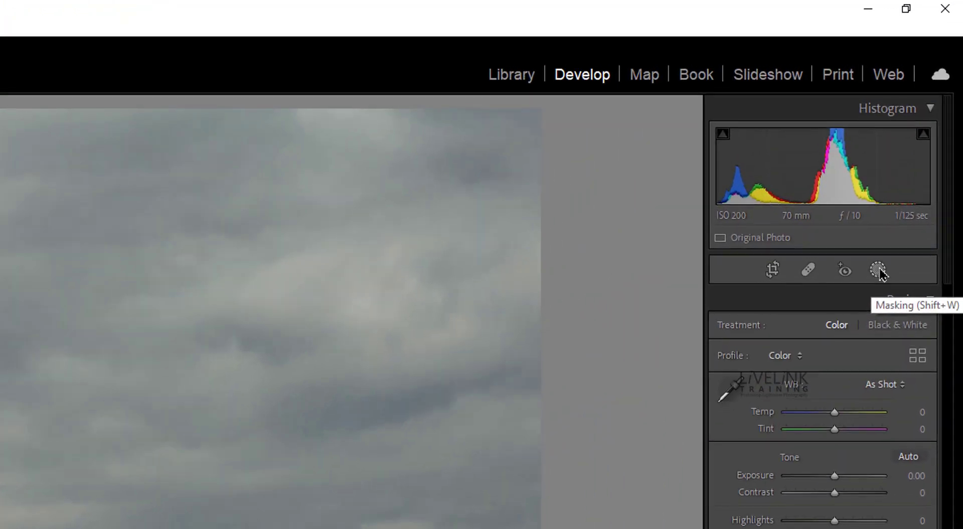
- Open the Masks panel to view the Foreground Darken and Sky Lighten mask overlays
{"action": "left_click", "coordinate": [878, 269]}
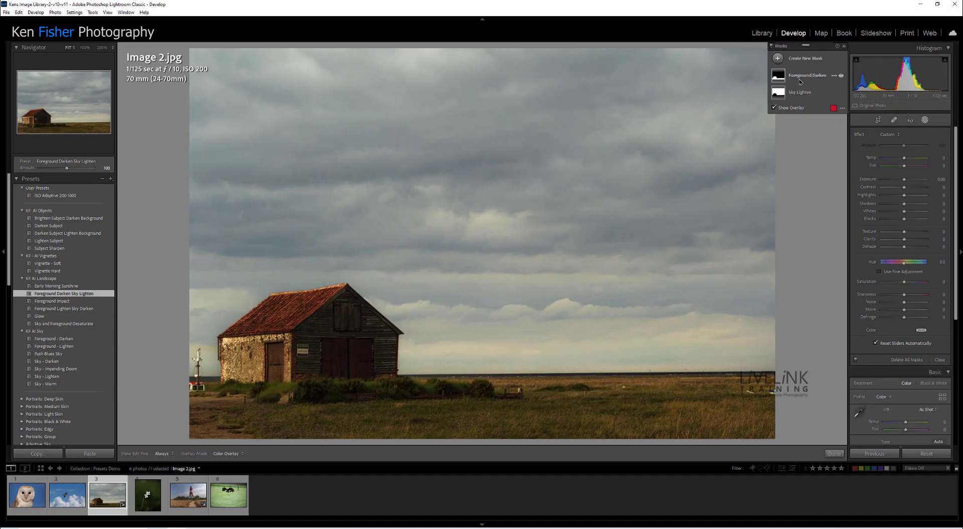
{"action": "mouse_move", "coordinate": [777, 77]}
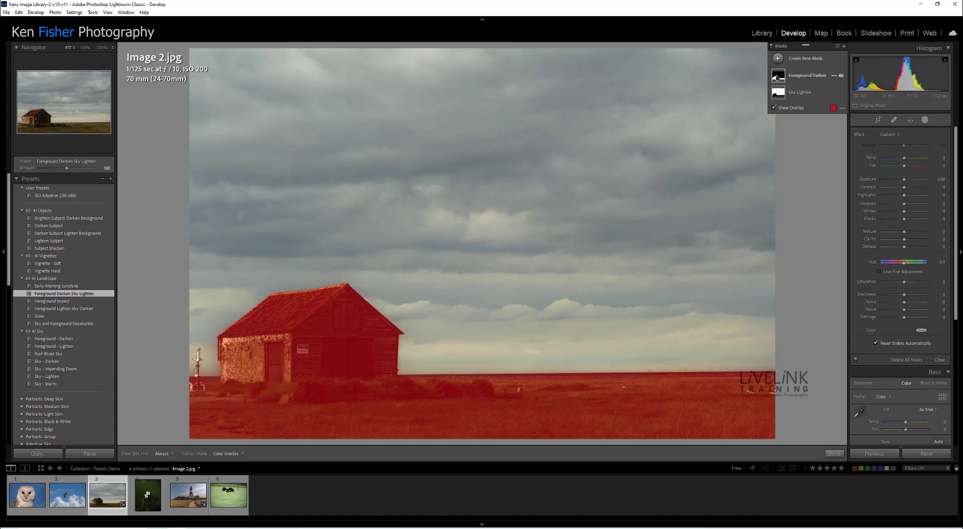
{"action": "mouse_move", "coordinate": [775, 93]}
- Raise Foreground Darken's exposure slightly and set Sky Lighten's exposure to 1.04
{"action": "left_click", "coordinate": [781, 76]}
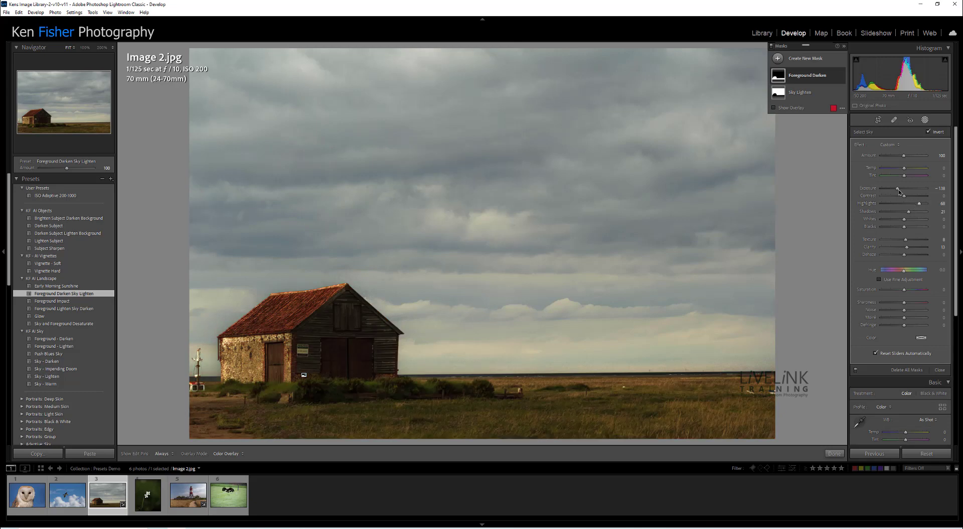
{"action": "left_click_drag", "start_coordinate": [895, 189], "coordinate": [899, 192]}
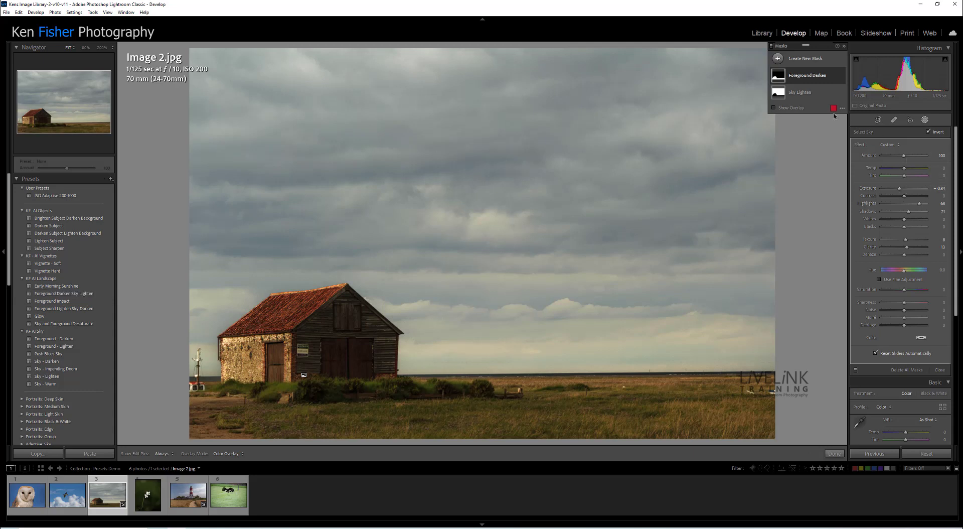
{"action": "left_click", "coordinate": [804, 92]}
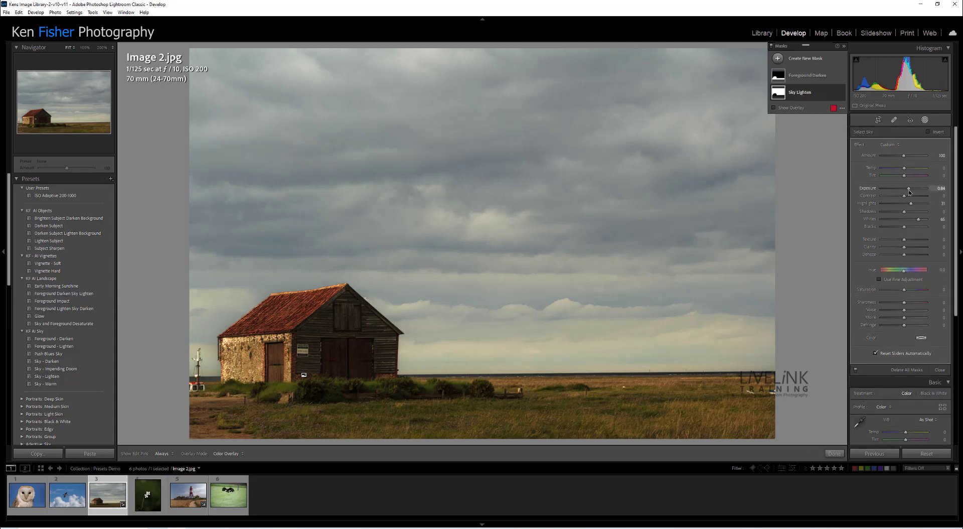
{"action": "left_click_drag", "start_coordinate": [910, 191], "coordinate": [912, 191]}
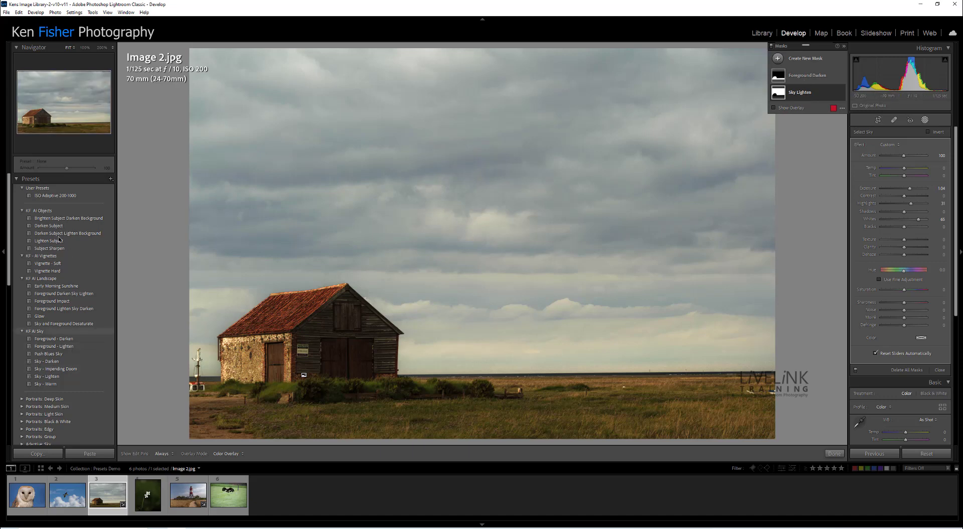
- Try several AI Landscape presets, then add the Foreground Impact mask to the stack
{"action": "left_click", "coordinate": [55, 285]}
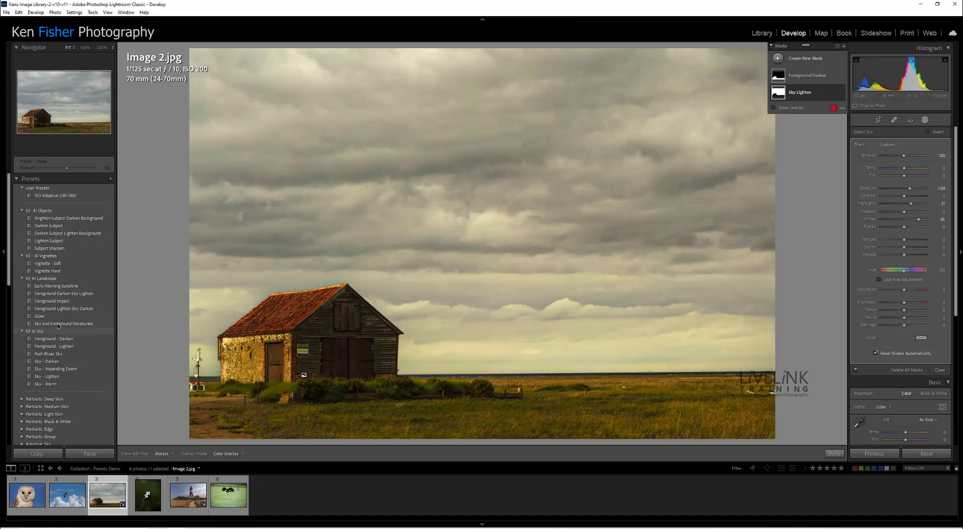
{"action": "left_click", "coordinate": [53, 323]}
{"action": "left_click", "coordinate": [56, 301]}
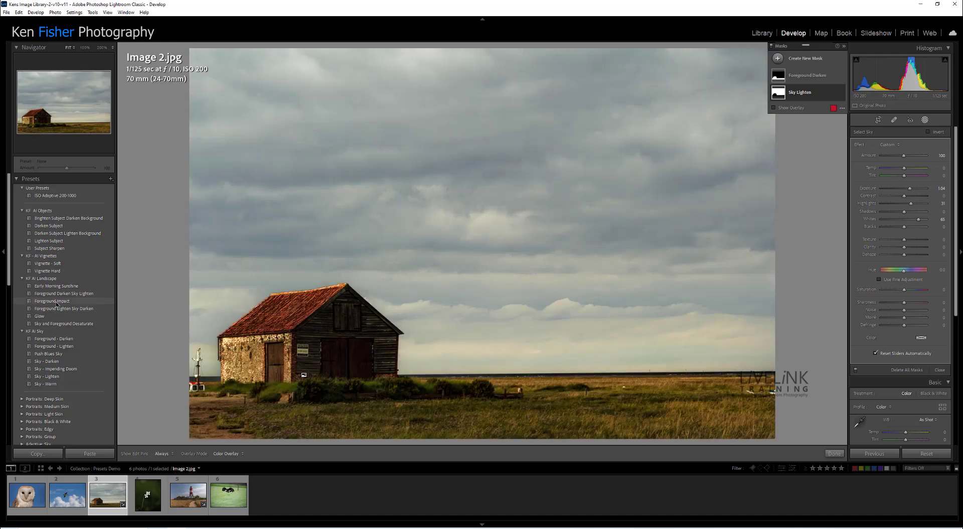
{"action": "left_click", "coordinate": [57, 294]}
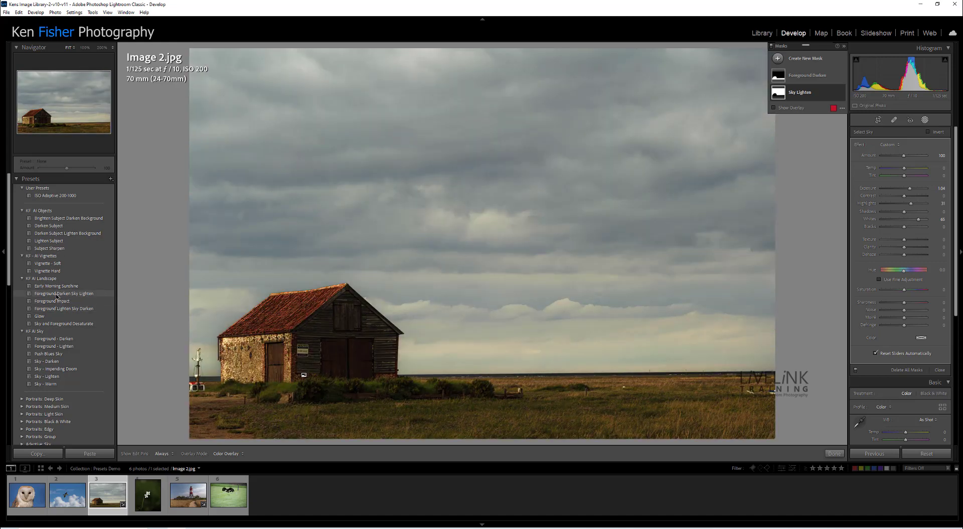
{"action": "left_click", "coordinate": [51, 301]}
{"action": "left_click", "coordinate": [51, 303]}
- Toggle the Foreground Impact mask's visibility on and off to compare its effect
{"action": "mouse_move", "coordinate": [790, 85]}
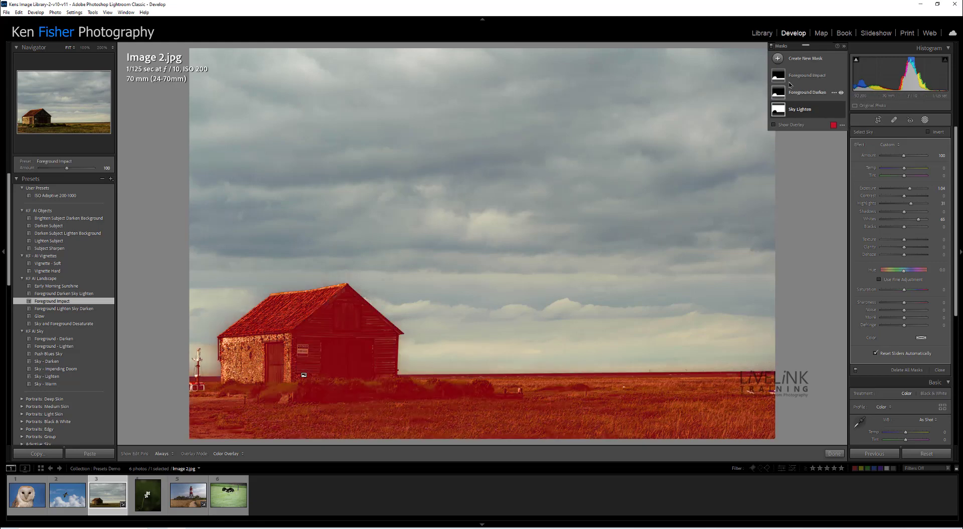
{"action": "left_click", "coordinate": [841, 76]}
{"action": "left_click", "coordinate": [841, 76]}
{"action": "left_click", "coordinate": [841, 76]}
{"action": "left_click", "coordinate": [841, 76]}
{"action": "left_click", "coordinate": [841, 76]}
{"action": "left_click", "coordinate": [841, 76]}
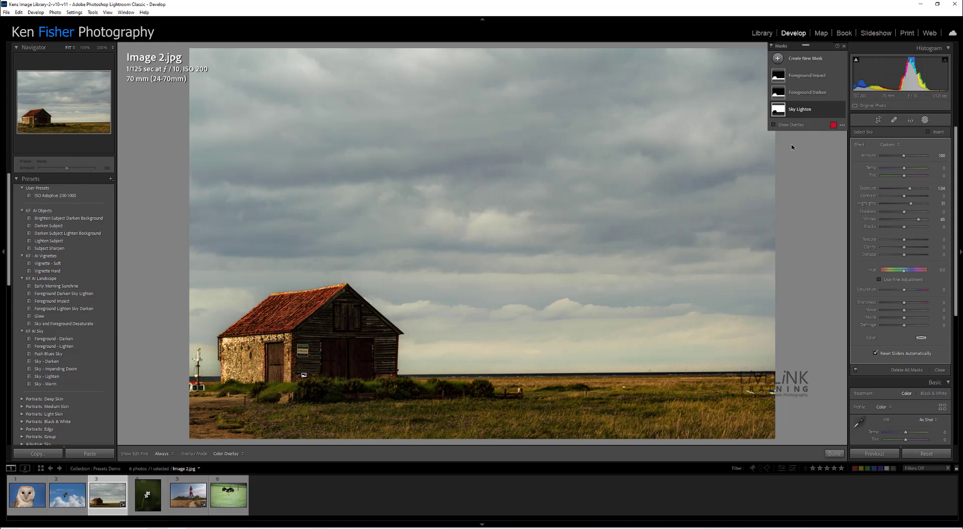
- Delete the Foreground Impact mask from the barn photo
{"action": "left_click", "coordinate": [807, 76]}
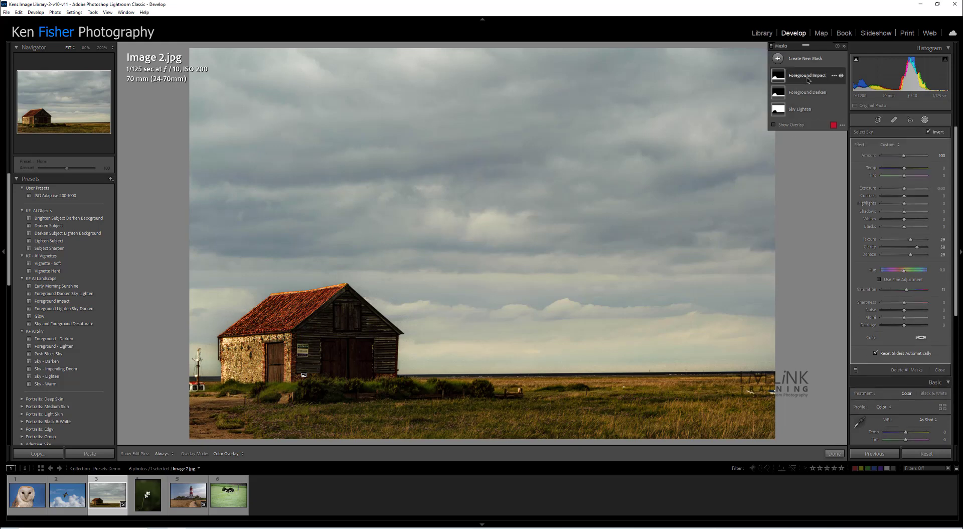
{"action": "left_click", "coordinate": [832, 77]}
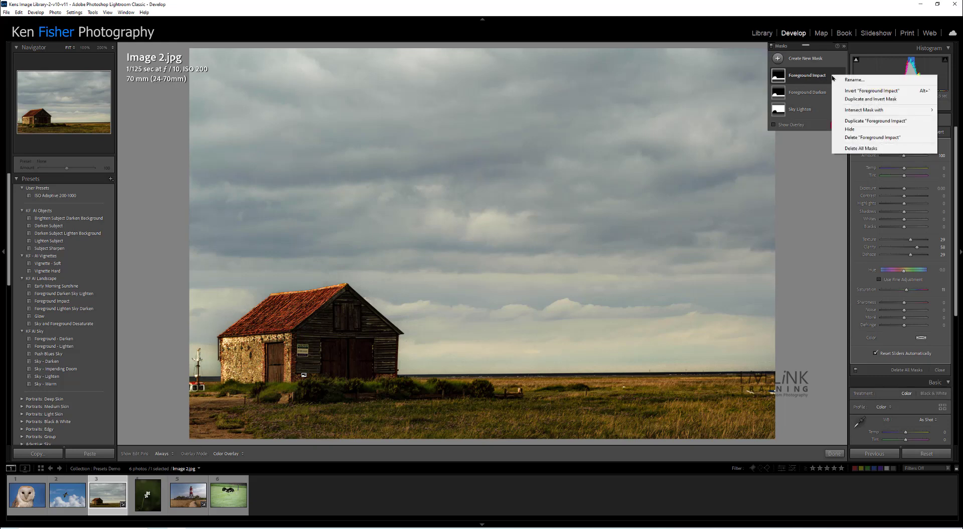
{"action": "left_click", "coordinate": [885, 138]}
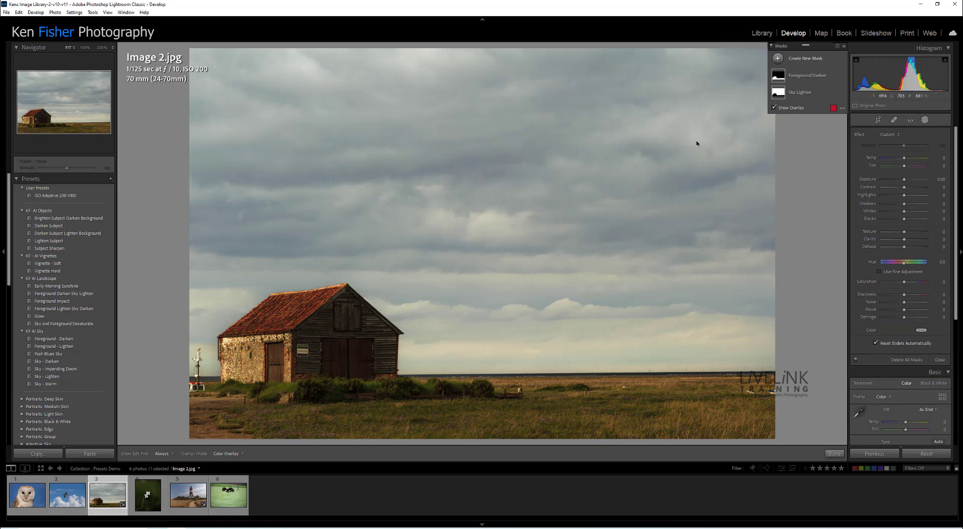
- Delete all remaining masks, including Foreground Darken and Sky Lighten
{"action": "left_click", "coordinate": [814, 79]}
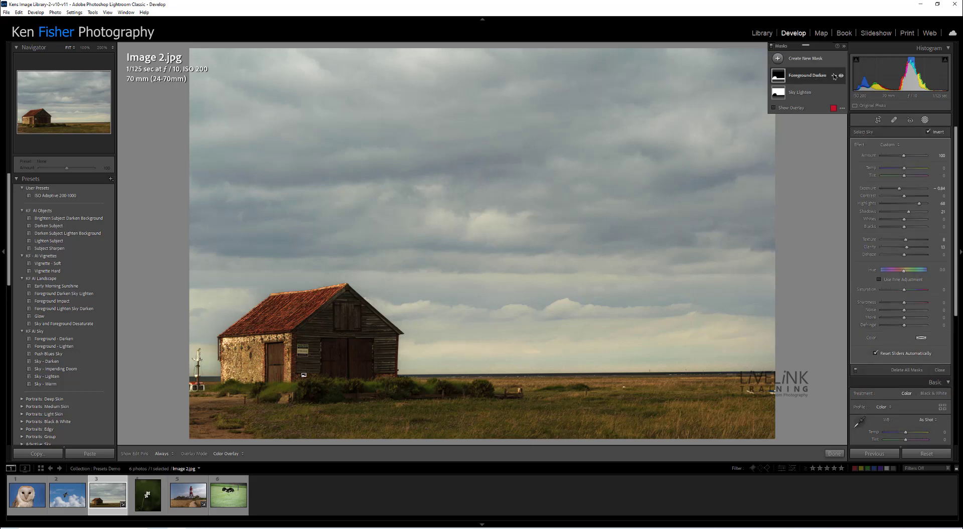
{"action": "left_click", "coordinate": [834, 76]}
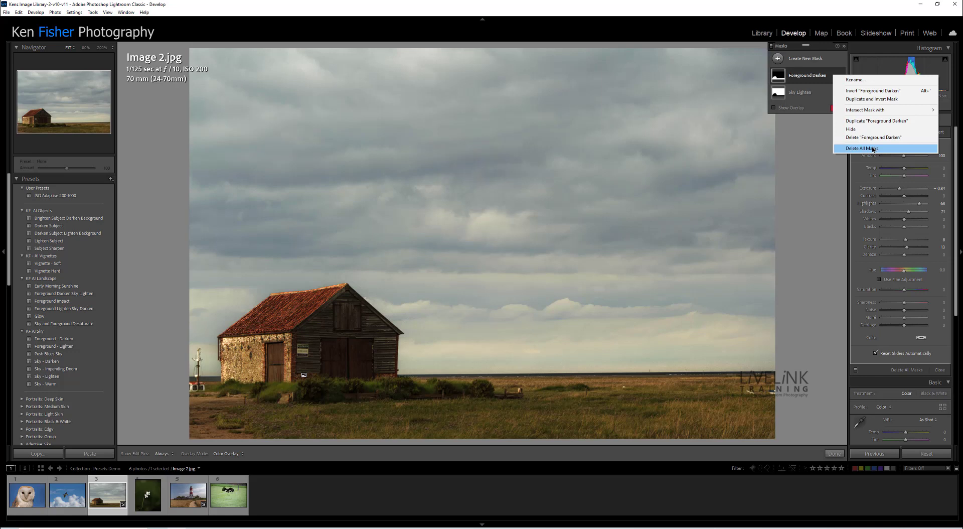
{"action": "left_click", "coordinate": [799, 139]}
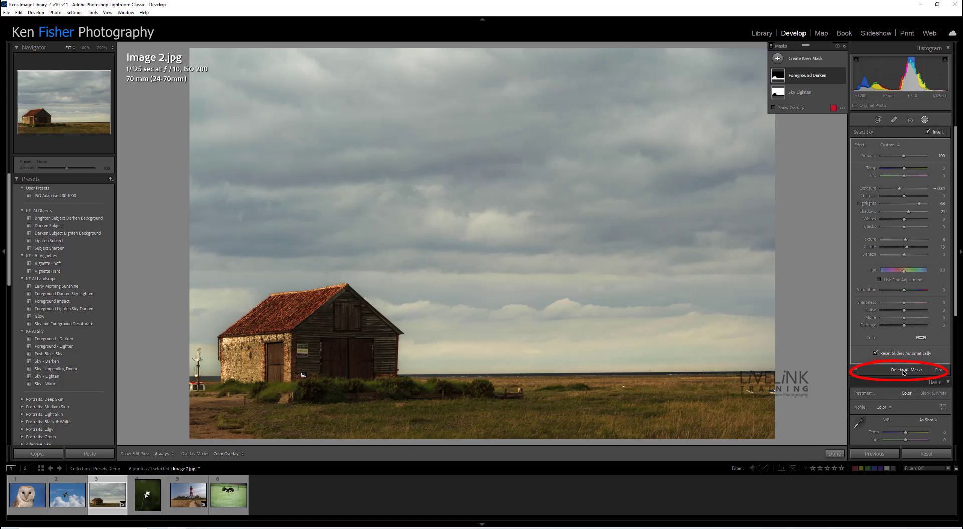
{"action": "left_click", "coordinate": [904, 370]}
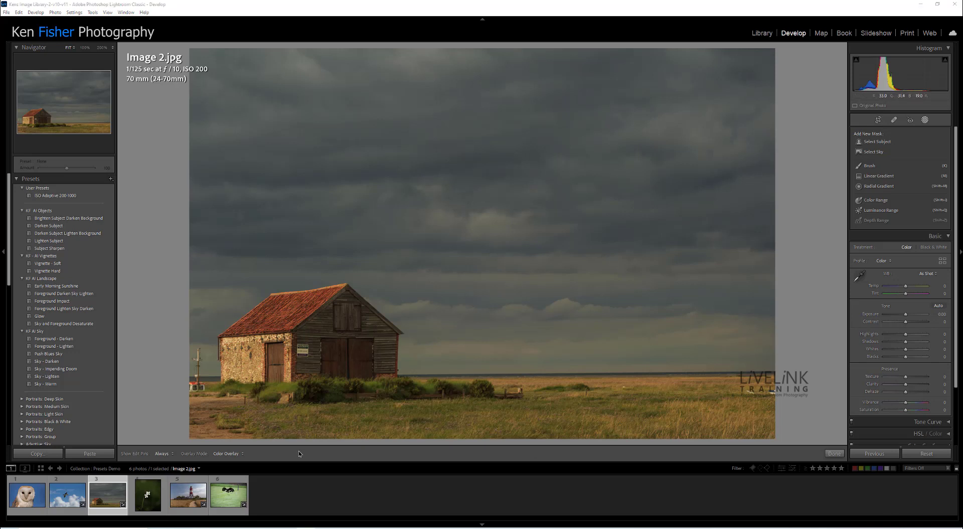
- Switch to the hawk photo _FP_5979.CR2 and apply a KF AI Sky foreground preset
{"action": "left_click", "coordinate": [226, 500]}
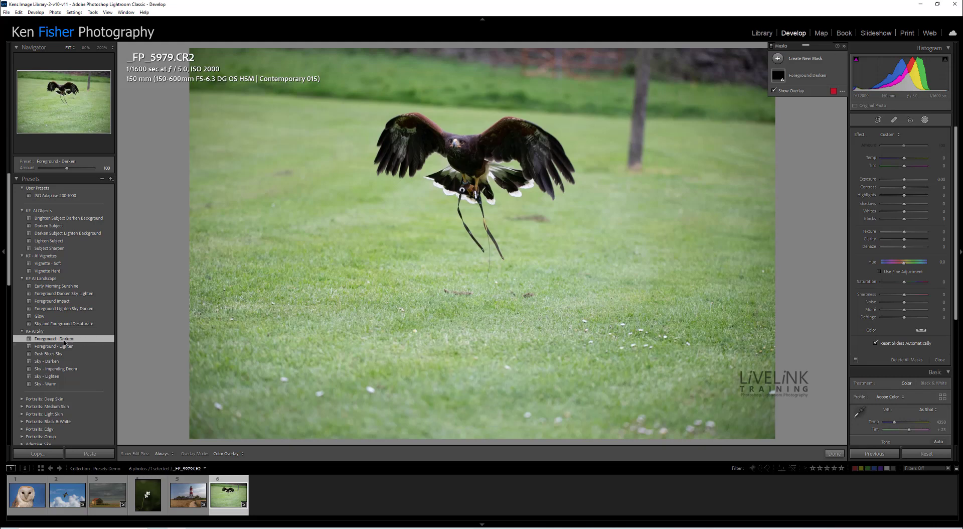
{"action": "left_click", "coordinate": [63, 345]}
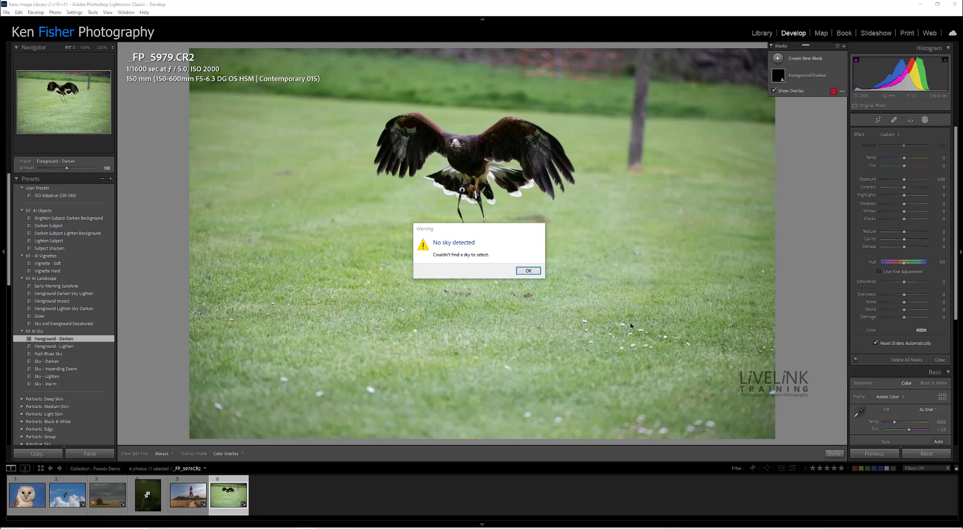
- Dismiss the 'No sky detected' warning, clear all masks, and apply Brighten Subject Darken Background
{"action": "left_click", "coordinate": [530, 270]}
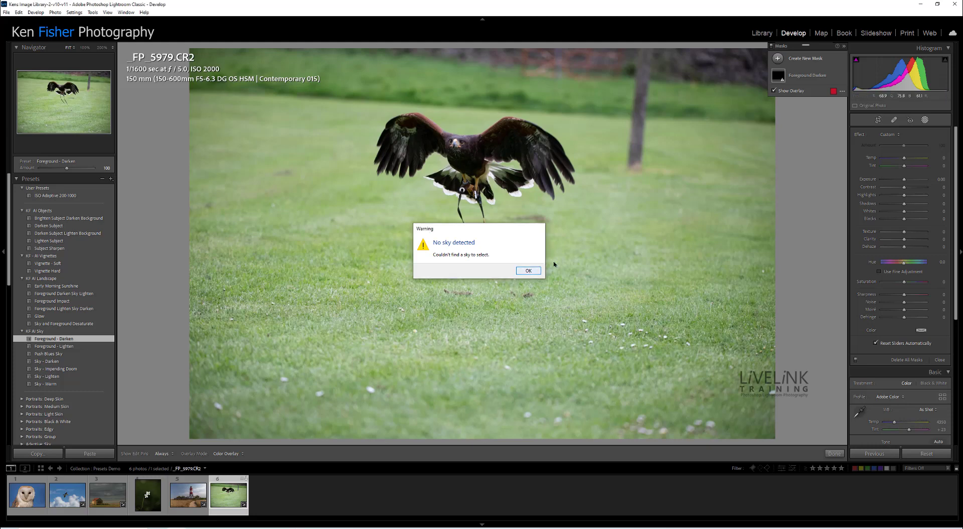
{"action": "left_click", "coordinate": [910, 360]}
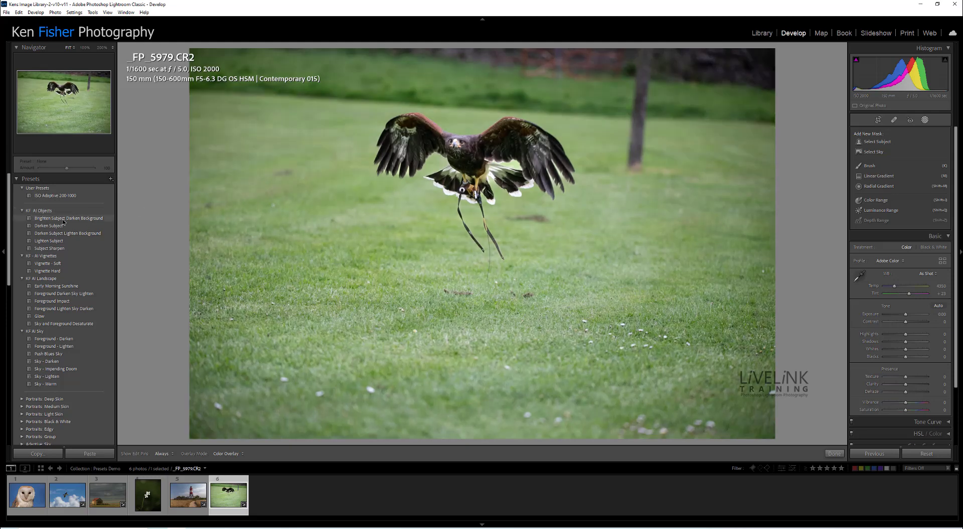
{"action": "left_click", "coordinate": [64, 219]}
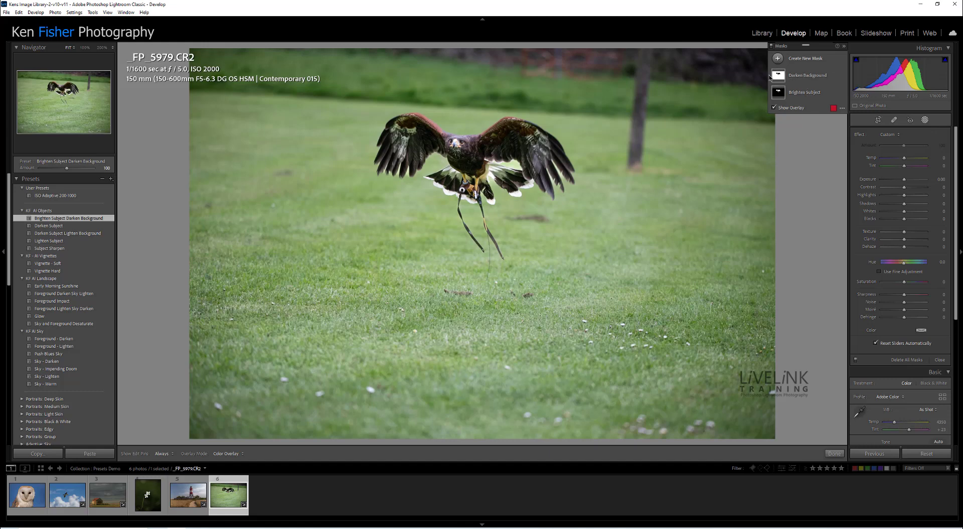
{"action": "mouse_move", "coordinate": [773, 78]}
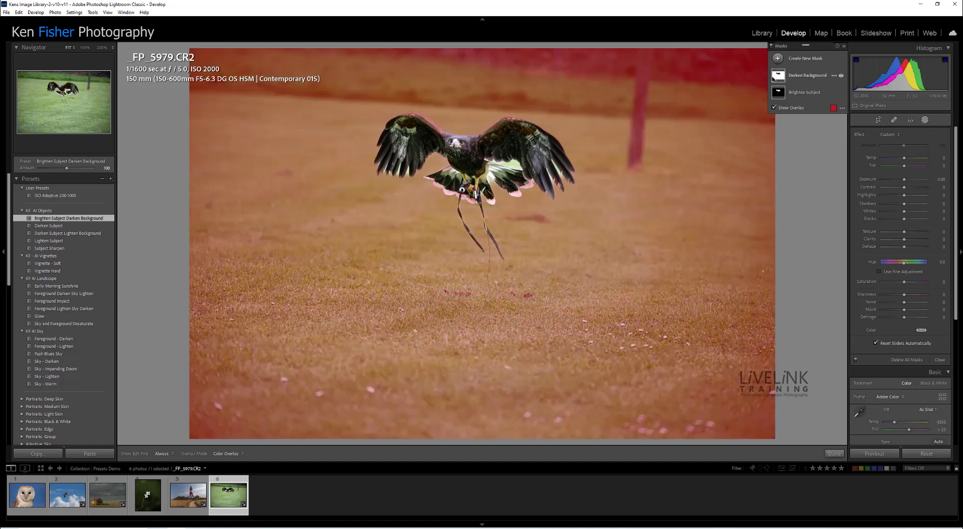
{"action": "mouse_move", "coordinate": [780, 97]}
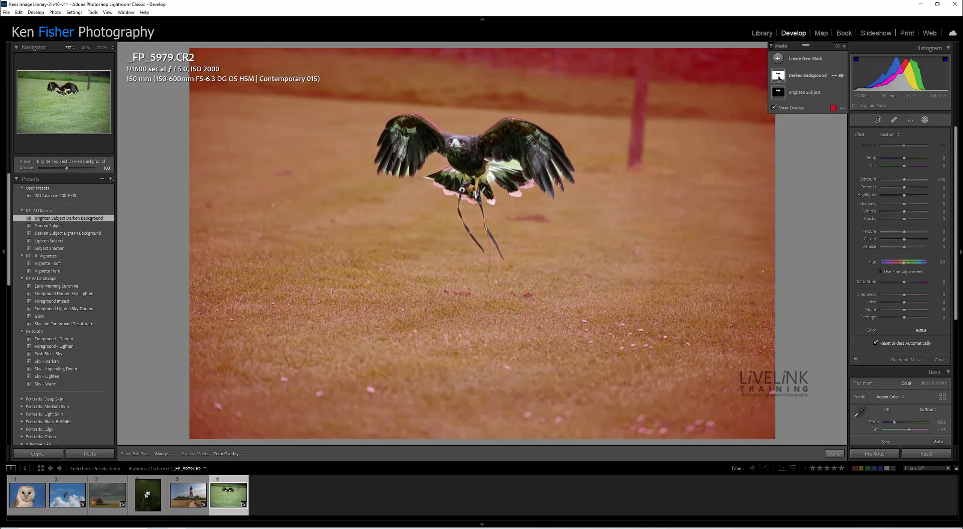
- Set Darken Background exposure to −0.98 and Brighten Subject exposure to 1.31, then close masking
{"action": "left_click", "coordinate": [779, 78]}
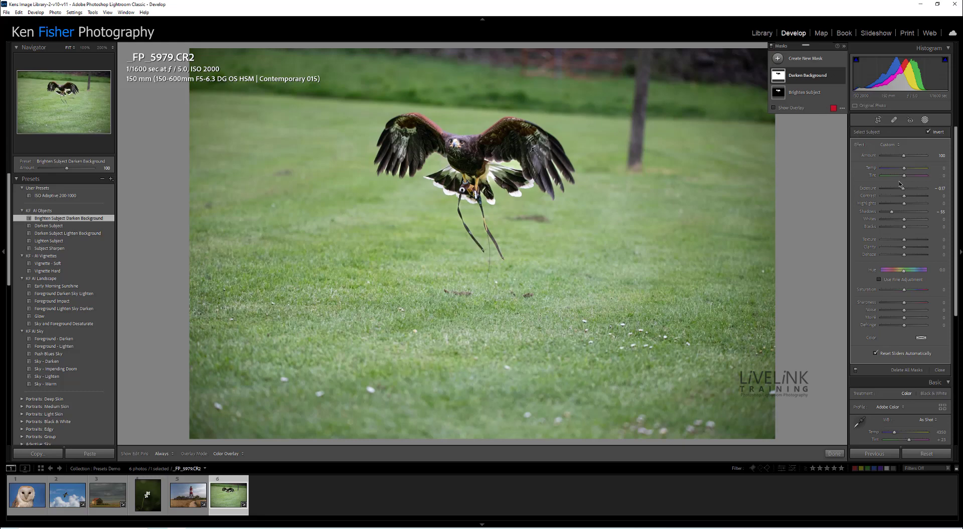
{"action": "left_click_drag", "start_coordinate": [901, 184], "coordinate": [902, 191]}
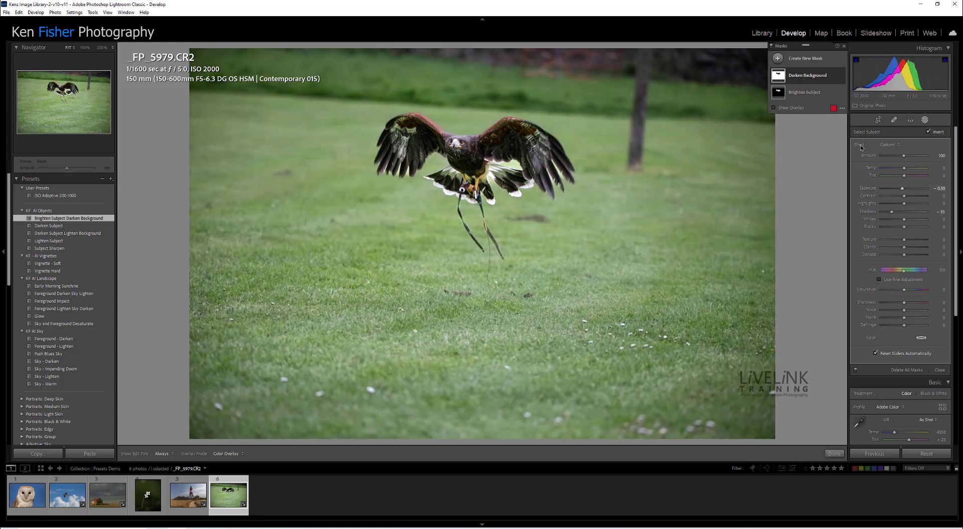
{"action": "left_click", "coordinate": [796, 95]}
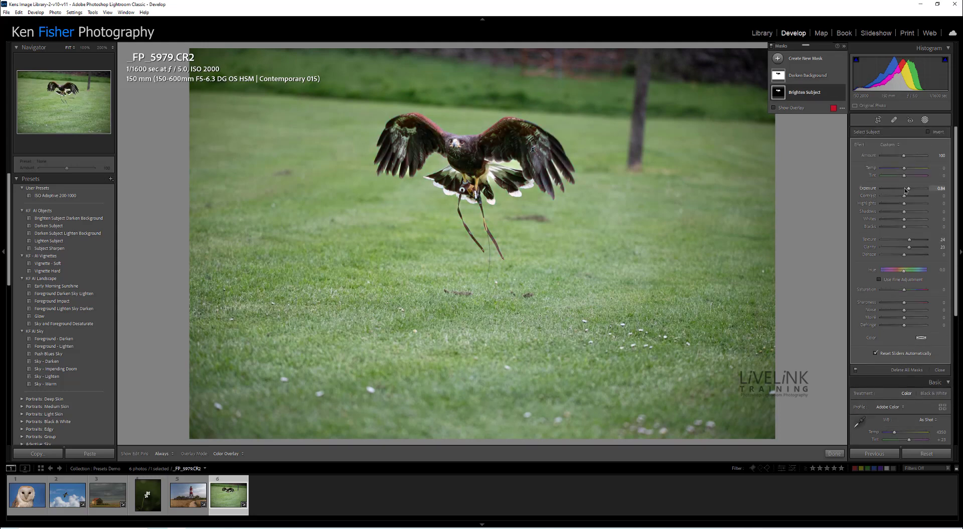
{"action": "left_click_drag", "start_coordinate": [910, 192], "coordinate": [913, 191]}
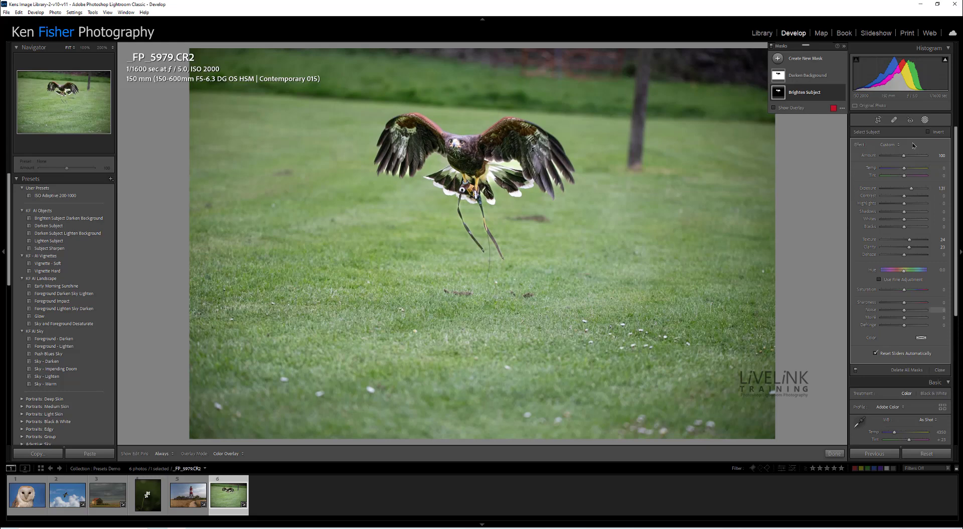
{"action": "left_click", "coordinate": [925, 120]}
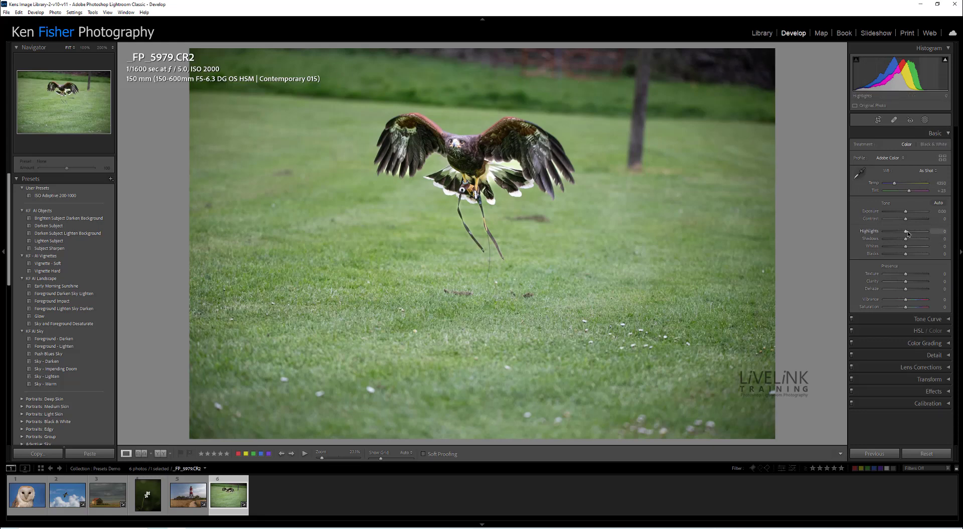
- Set the hawk photo's global Highlights to +49 in the Basic panel
{"action": "mouse_move", "coordinate": [909, 234]}
{"action": "left_mouse_down"}
{"action": "mouse_move", "coordinate": [899, 232]}
{"action": "mouse_move", "coordinate": [925, 232]}
{"action": "mouse_move", "coordinate": [905, 244]}
{"action": "left_mouse_up"}
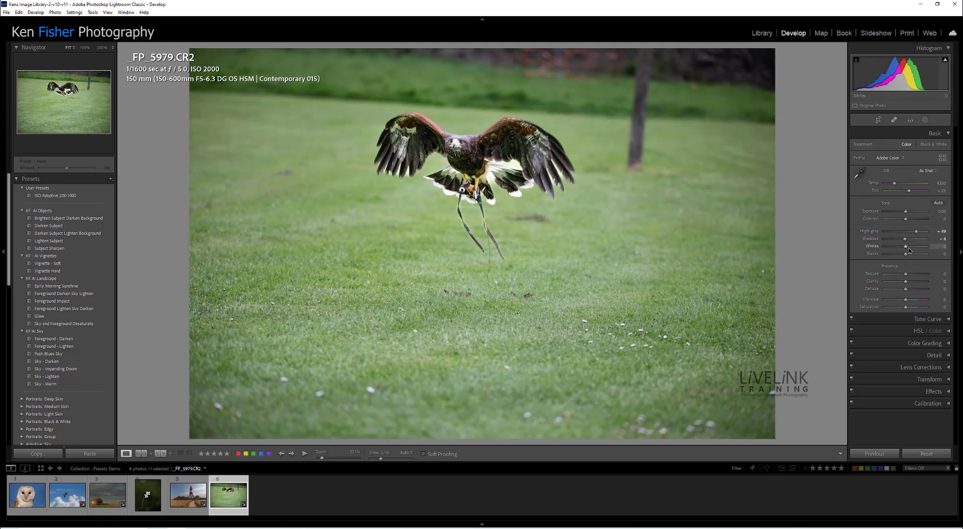